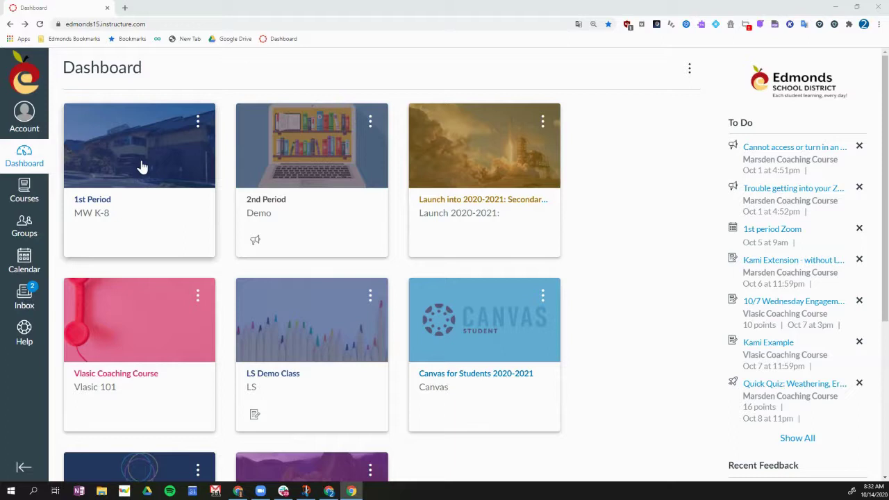
Apply the nickname 1st Period to the MW K-8 course card and nickname the Launch into 2020-2021 card 3rd period.
{"action": "left_click", "coordinate": [197, 123]}
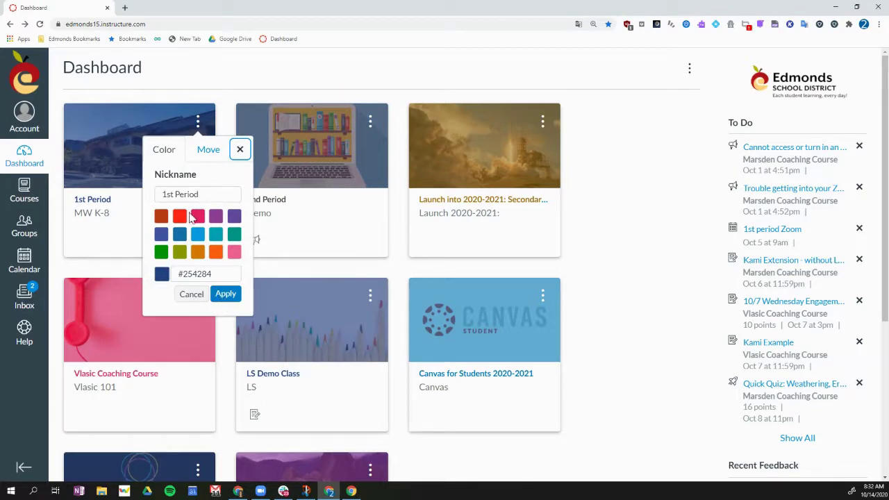
{"action": "left_click", "coordinate": [222, 295]}
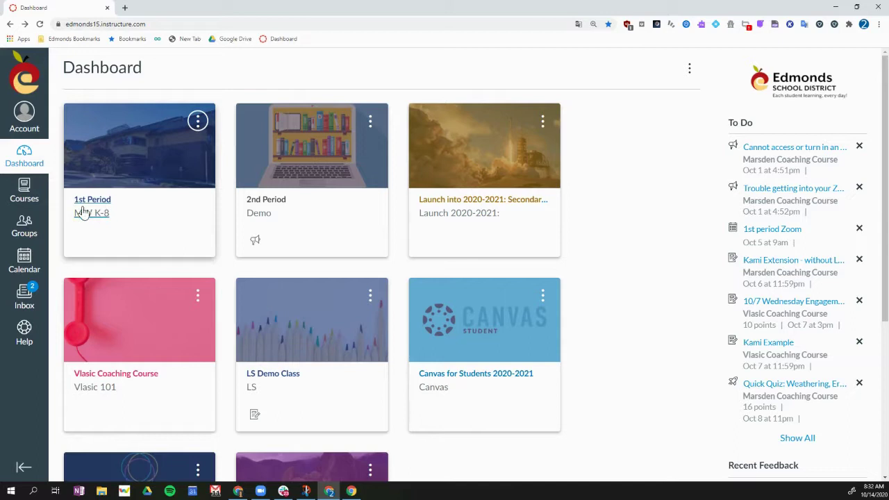
{"action": "left_click", "coordinate": [543, 121]}
{"action": "type", "text": "3rd period"}
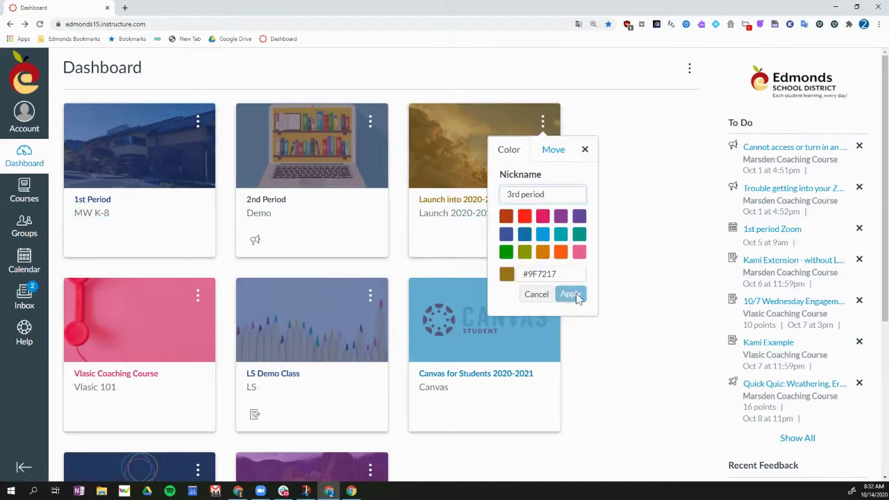
{"action": "left_click", "coordinate": [572, 294]}
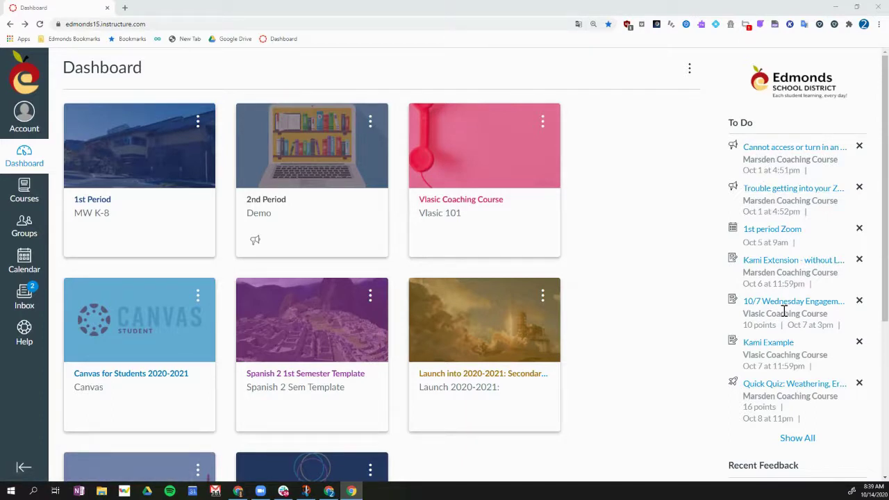
Check the recent feedback and the grades page for all courses, and return to the dashboard.
{"action": "scroll", "coordinate": [784, 312], "scroll_direction": "down", "scroll_amount": 4}
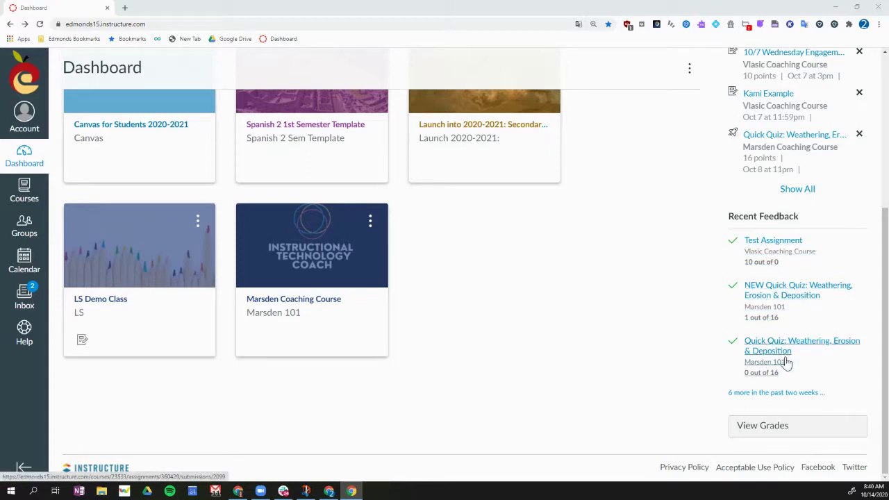
{"action": "left_click", "coordinate": [783, 431]}
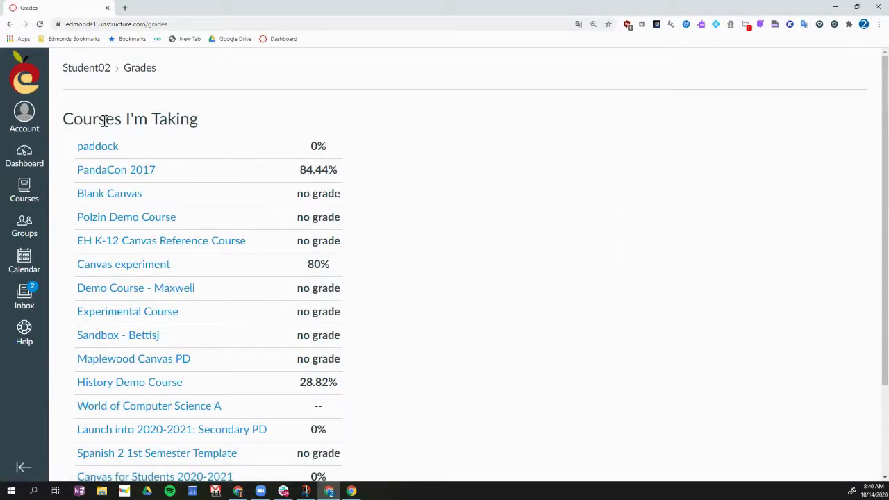
{"action": "left_click", "coordinate": [20, 161]}
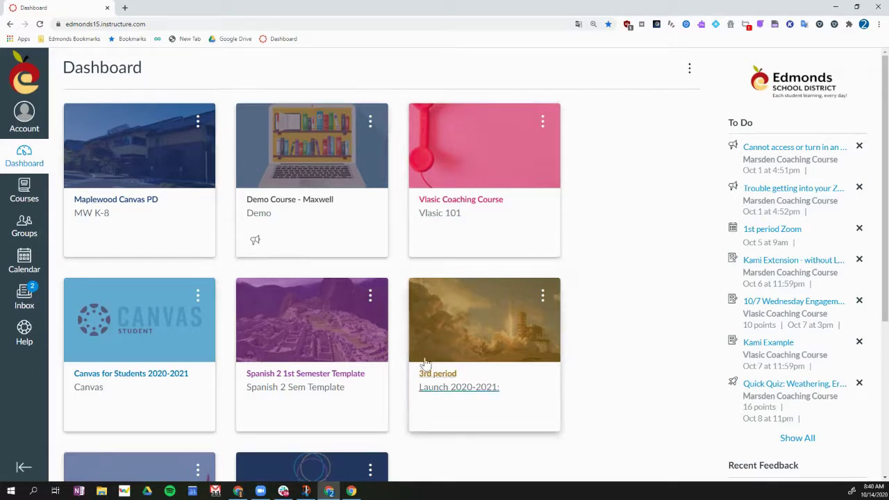
In the full course list, star EH K-12 Canvas Reference Course and Experimental Course, and unstar the Demo Course and Launch into 2020-2021.
{"action": "left_click", "coordinate": [24, 194]}
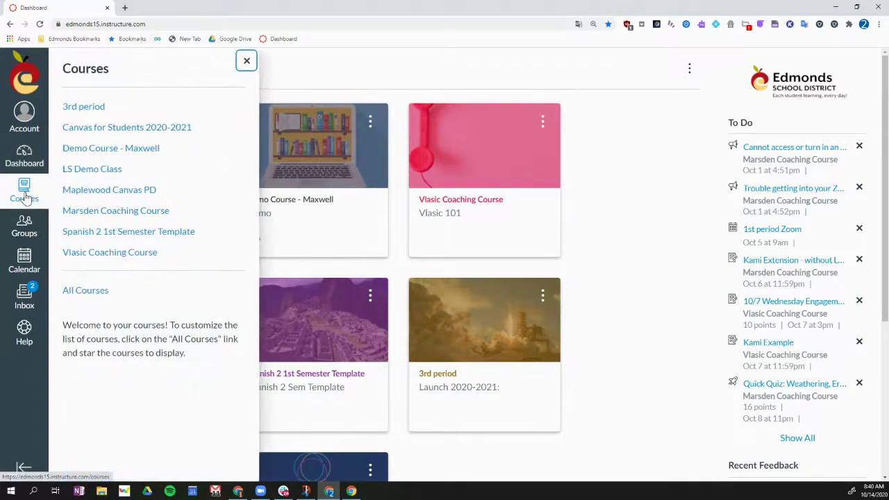
{"action": "left_click", "coordinate": [83, 291]}
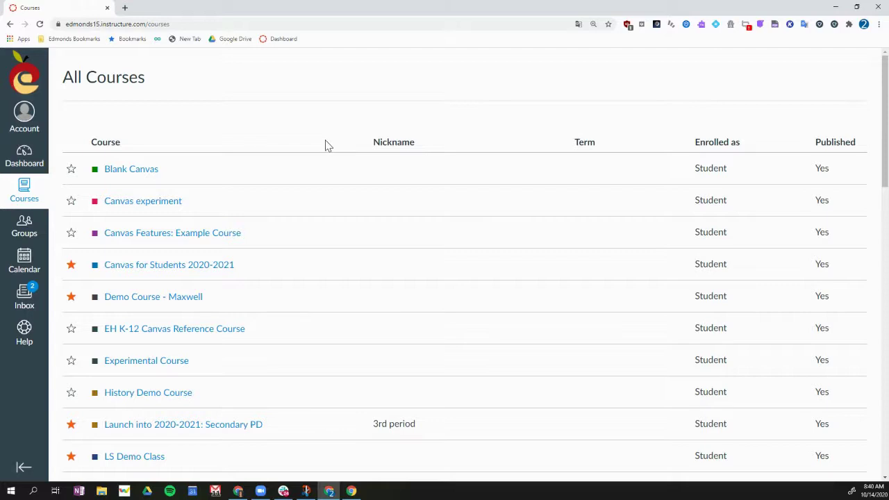
{"action": "scroll", "coordinate": [328, 145], "scroll_direction": "down", "scroll_amount": 1}
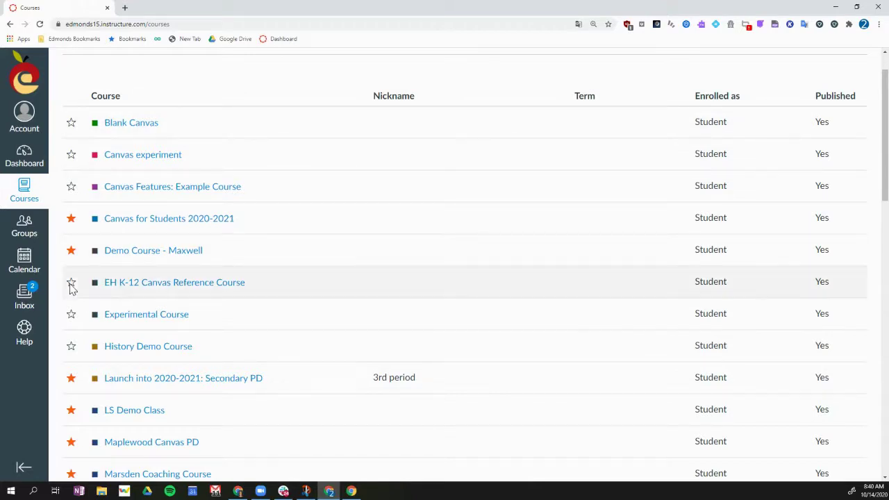
{"action": "left_click", "coordinate": [71, 314]}
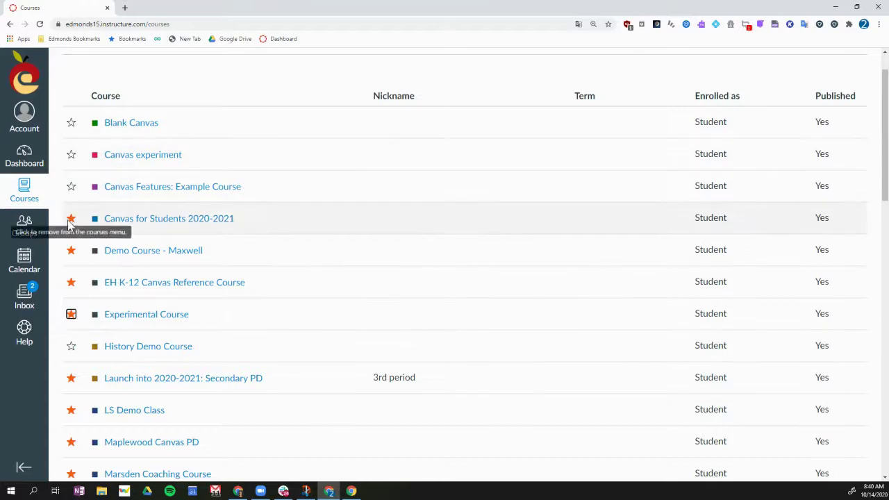
{"action": "left_click", "coordinate": [71, 251]}
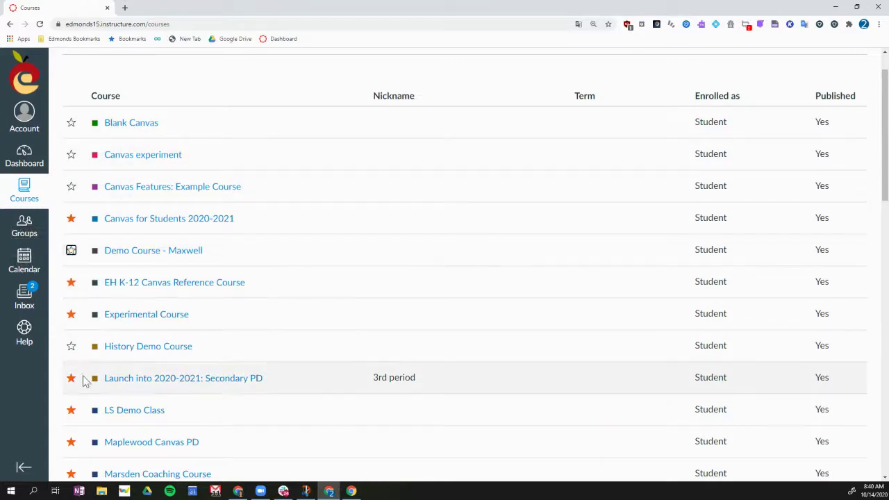
{"action": "left_click", "coordinate": [71, 378]}
Return to the dashboard and look over the course cards shown for the starred courses.
{"action": "left_click", "coordinate": [39, 163]}
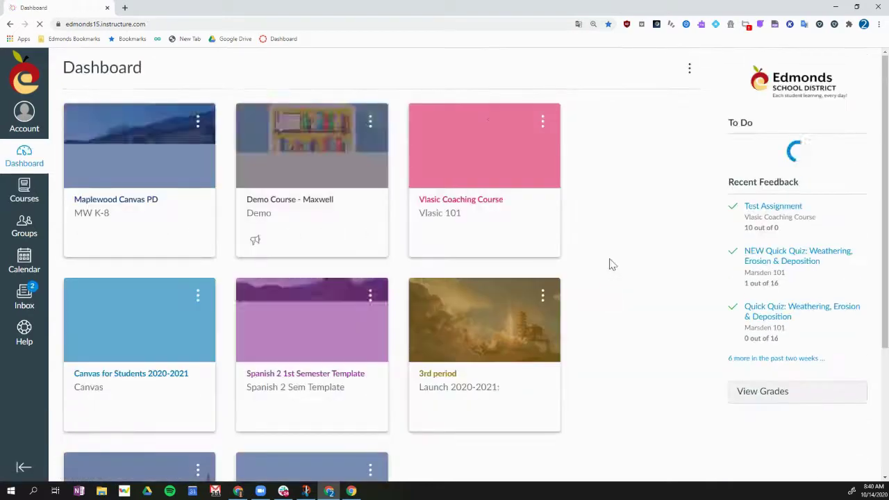
{"action": "scroll", "coordinate": [550, 410], "scroll_direction": "down", "scroll_amount": 3}
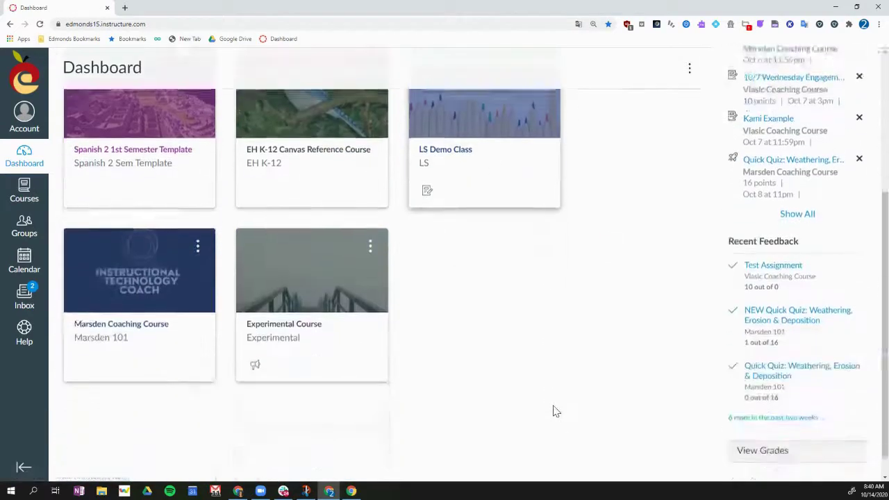
{"action": "scroll", "coordinate": [552, 410], "scroll_direction": "up", "scroll_amount": 3}
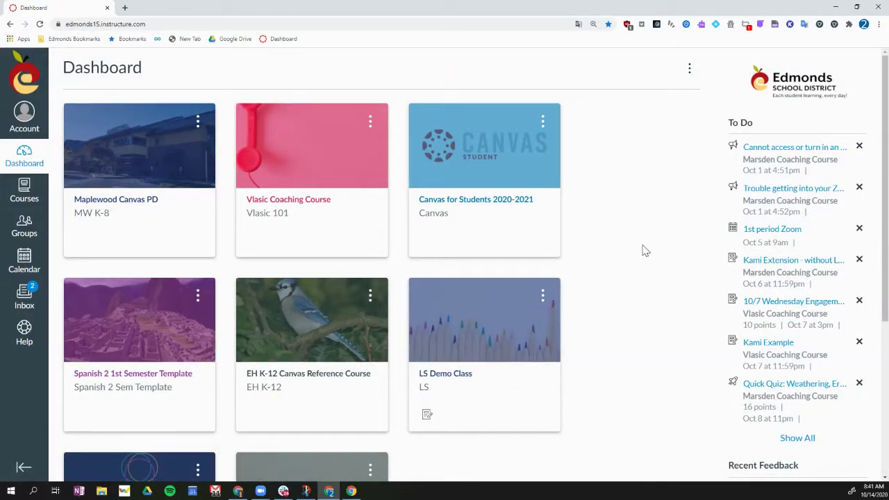
Switch the dashboard to List View and highlight the due time of the 10/14 Wednesday Engagement Assignment.
{"action": "left_click", "coordinate": [690, 72]}
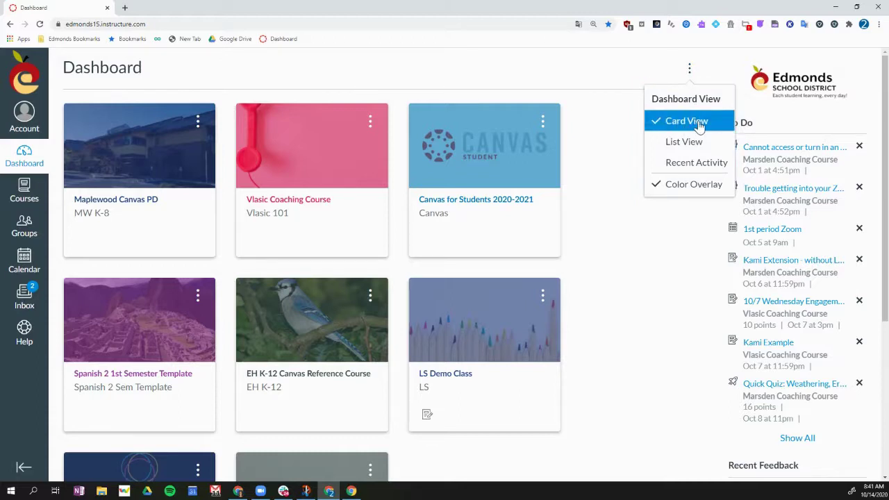
{"action": "left_click", "coordinate": [686, 147]}
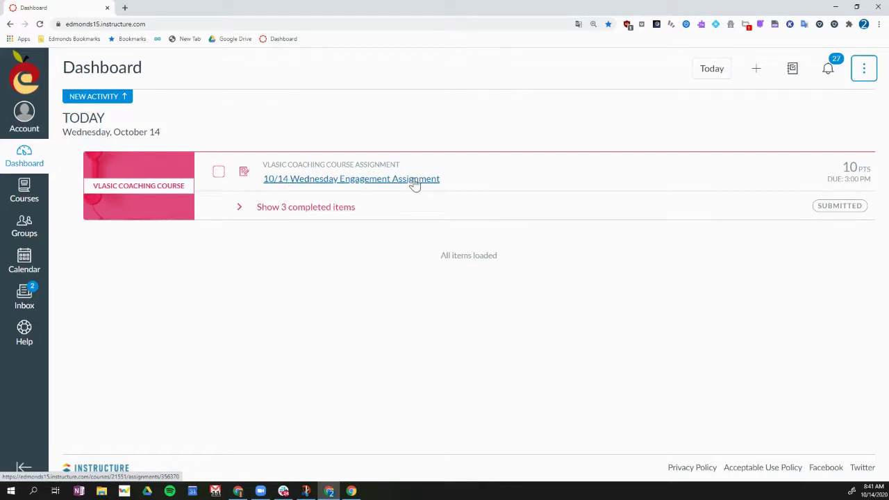
{"action": "left_click_drag", "start_coordinate": [875, 183], "coordinate": [839, 180]}
{"action": "left_click_drag", "start_coordinate": [750, 184], "coordinate": [870, 181]}
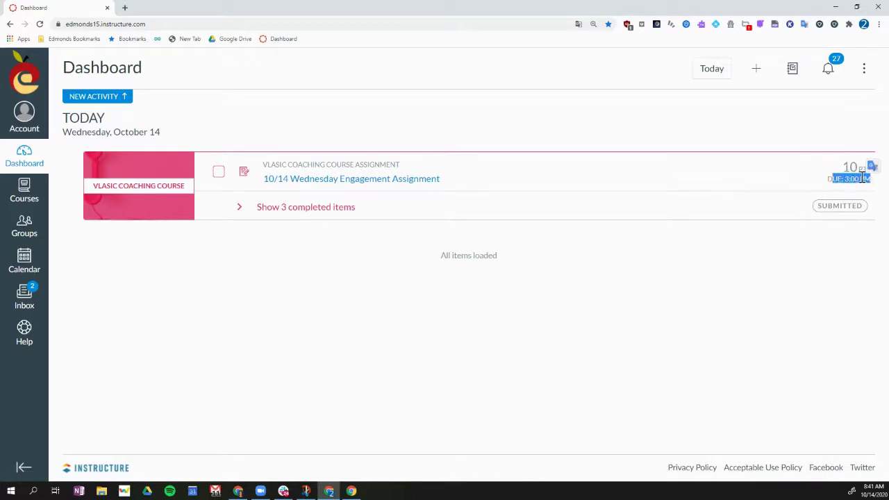
{"action": "left_click", "coordinate": [768, 135]}
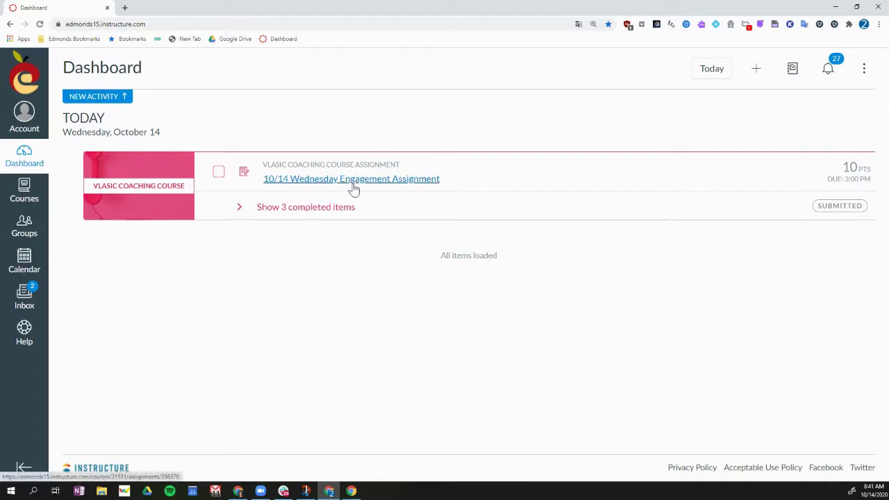
Expand today's completed items and view the submission details of the Google Cloud Assignment (Fitness Log).
{"action": "left_click", "coordinate": [240, 210]}
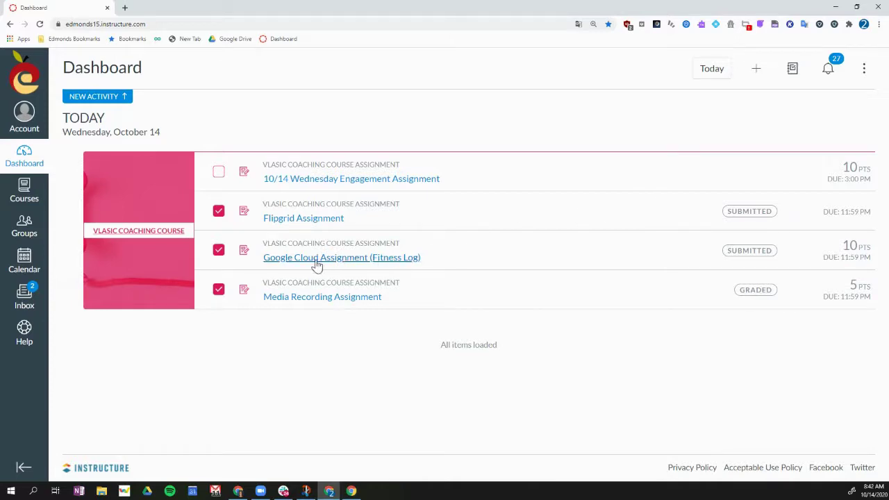
{"action": "left_click", "coordinate": [343, 265]}
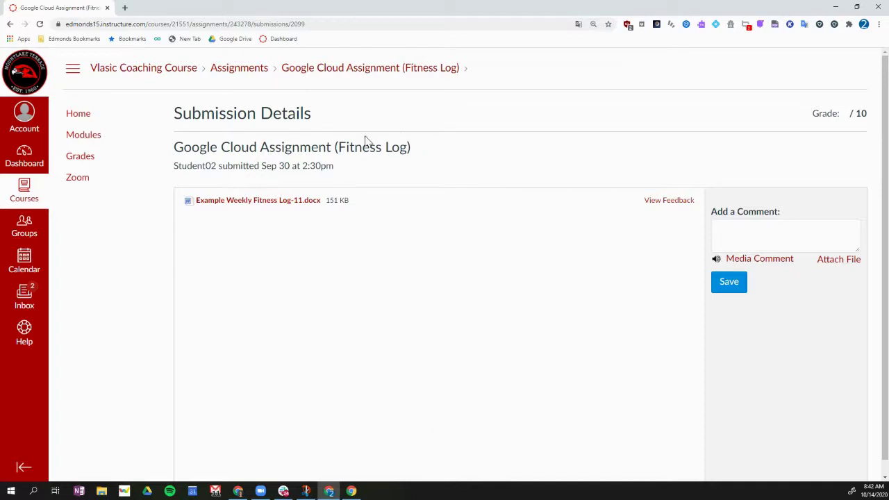
Open the Google Cloud Assignment (Fitness Log) from the Week 6 module and examine its instructions and embedded document.
{"action": "left_click", "coordinate": [81, 144]}
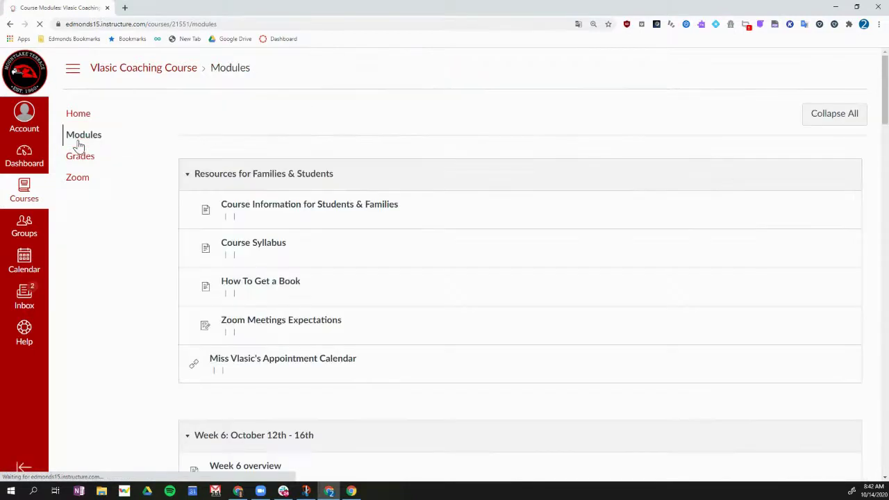
{"action": "scroll", "coordinate": [390, 326], "scroll_direction": "down", "scroll_amount": 3}
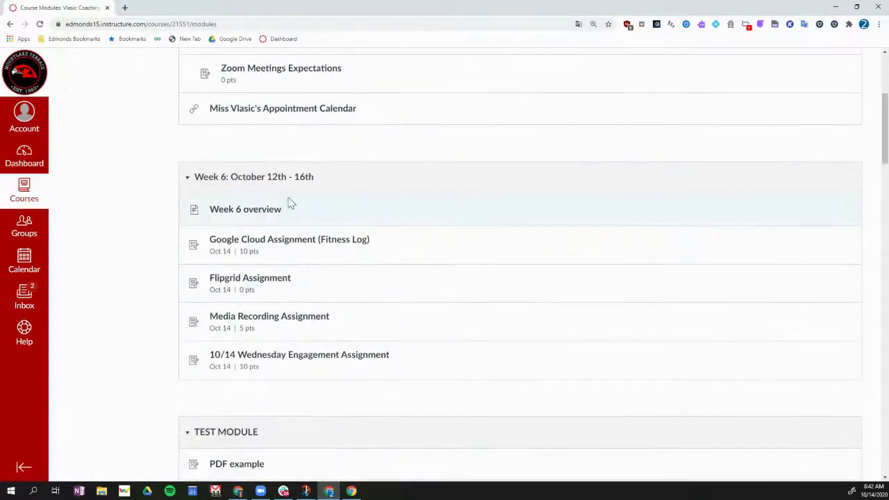
{"action": "left_click", "coordinate": [310, 245]}
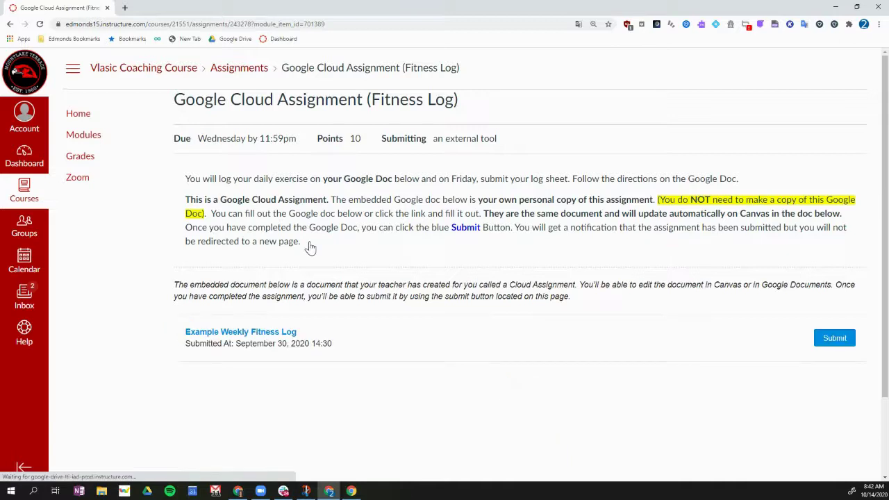
{"action": "scroll", "coordinate": [351, 282], "scroll_direction": "down", "scroll_amount": 3}
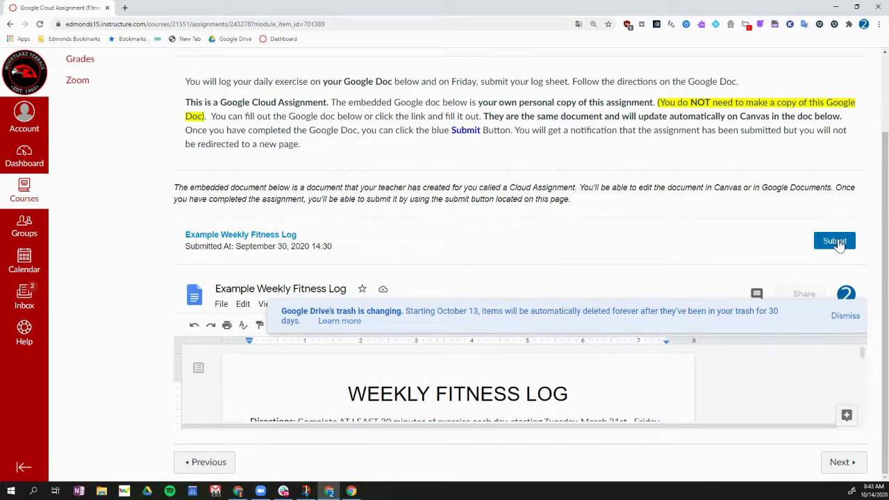
{"action": "scroll", "coordinate": [836, 243], "scroll_direction": "up", "scroll_amount": 3}
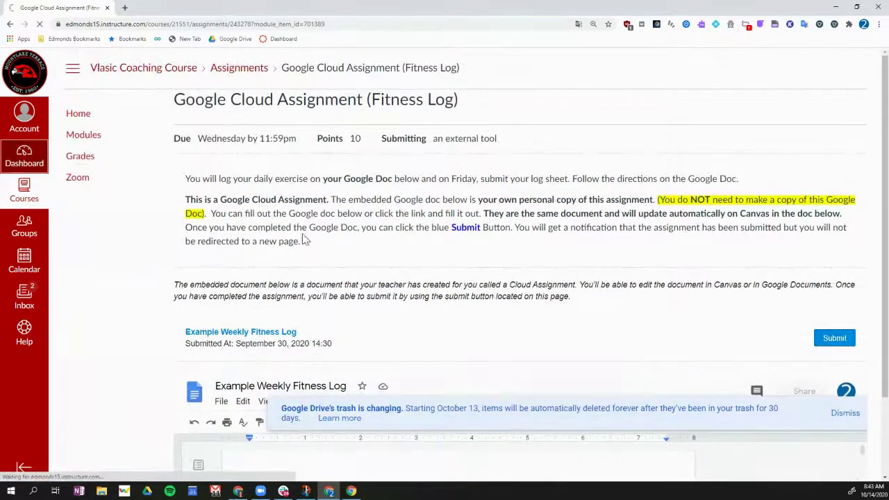
From the dashboard's completed items, view the Media Recording Assignment submission details, and go back to the dashboard.
{"action": "left_click", "coordinate": [336, 208]}
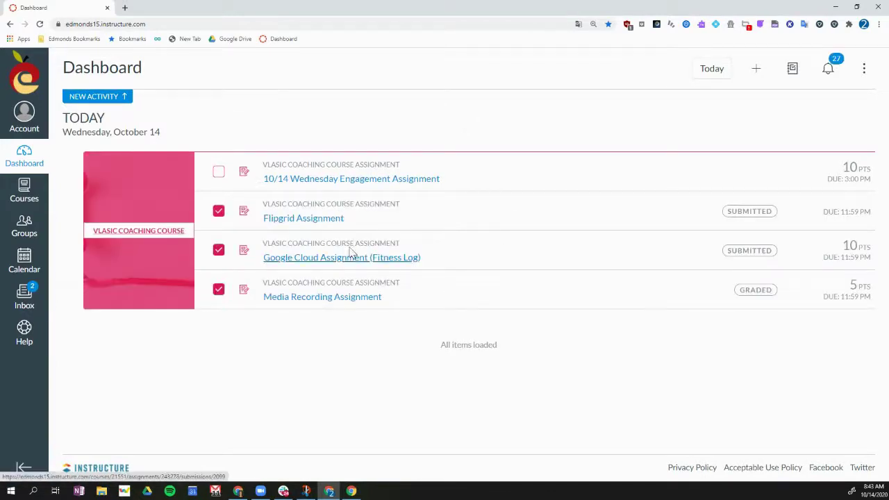
{"action": "left_click", "coordinate": [336, 303]}
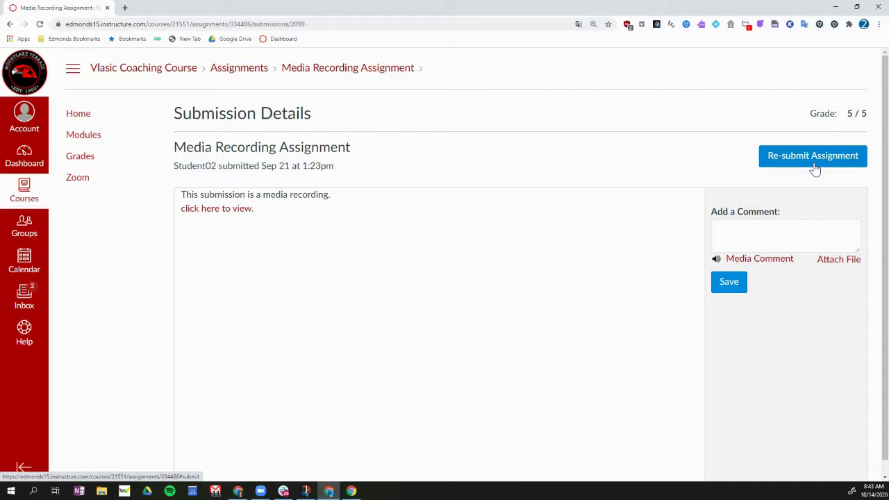
{"action": "key", "text": "alt+Left"}
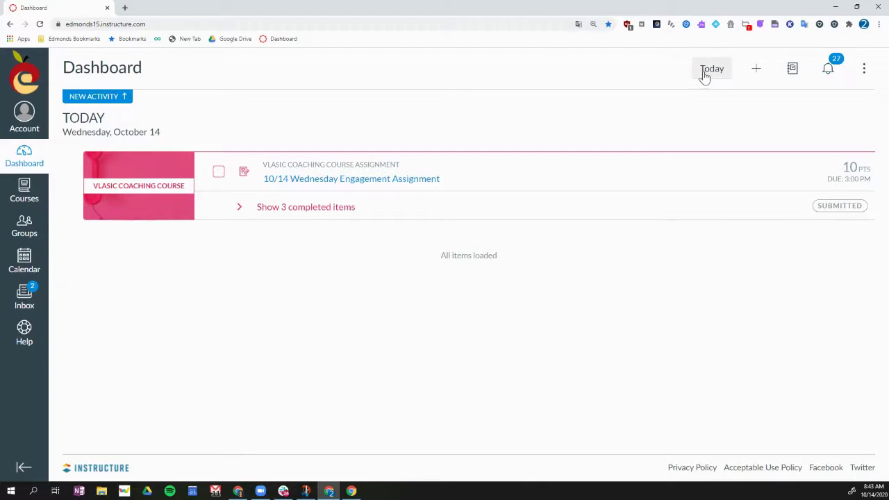
View the blank to-do form and the My Grades list from the dashboard, closing each one.
{"action": "left_click", "coordinate": [755, 71]}
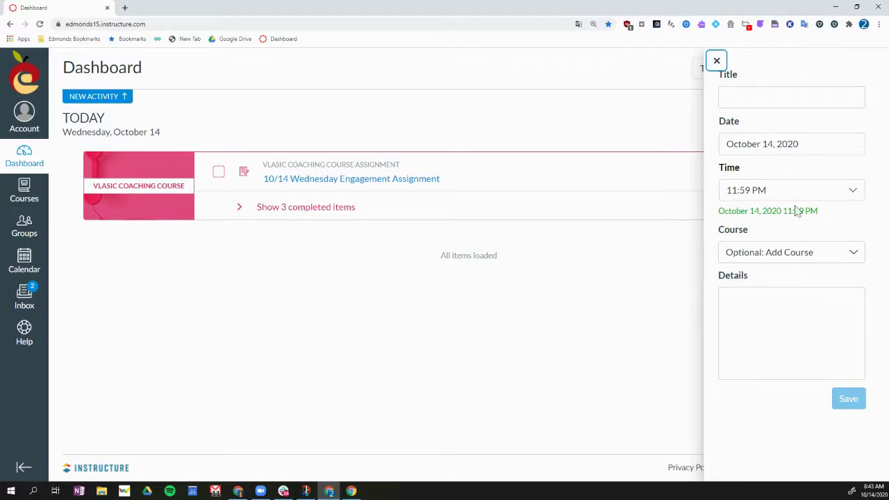
{"action": "left_click", "coordinate": [715, 63]}
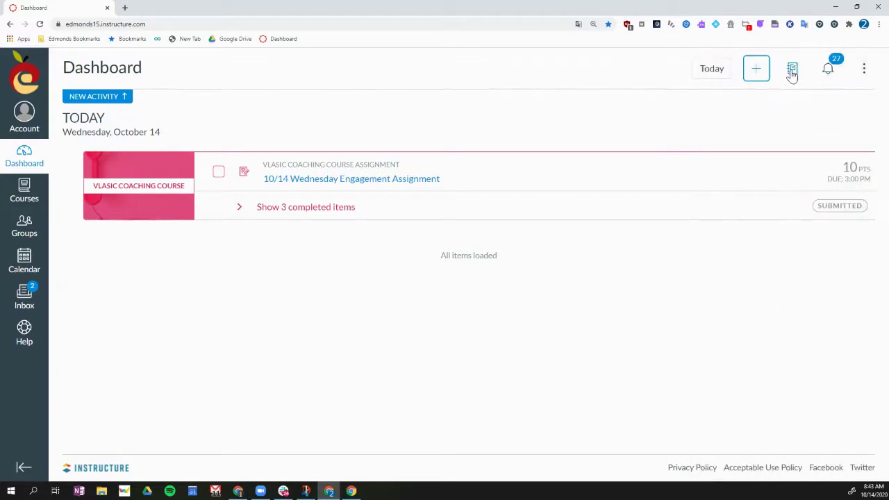
{"action": "left_click", "coordinate": [792, 71]}
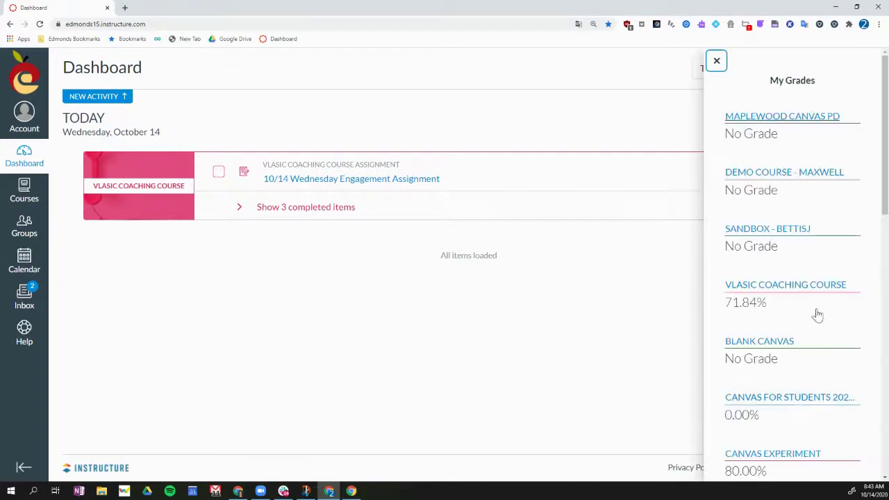
{"action": "left_click", "coordinate": [716, 62]}
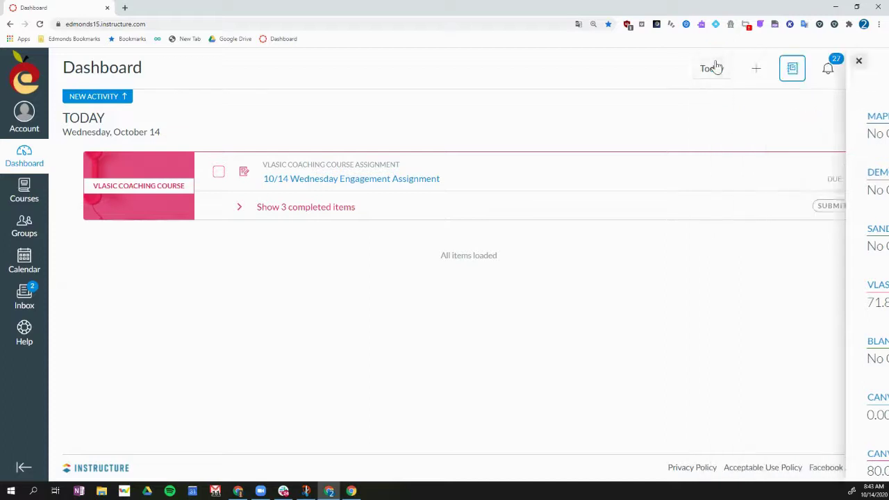
Open the dashboard notifications and look through the new missing assignments.
{"action": "left_click", "coordinate": [829, 72]}
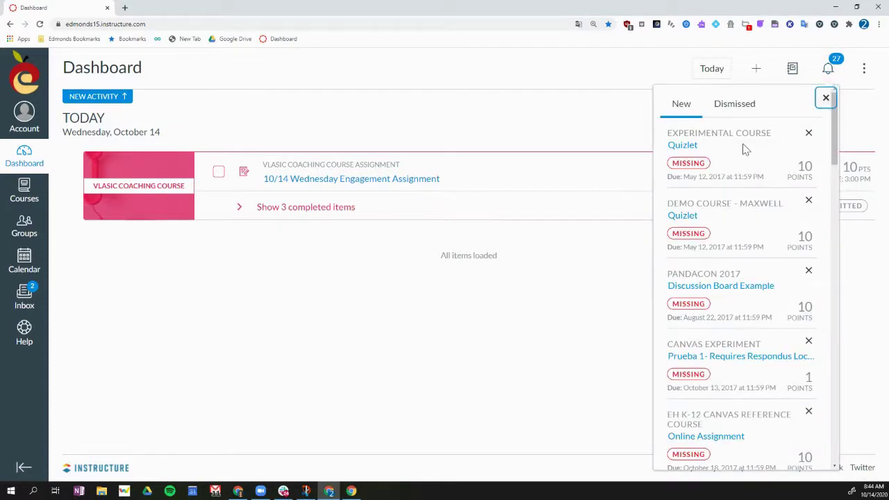
{"action": "scroll", "coordinate": [728, 174], "scroll_direction": "down", "scroll_amount": 10}
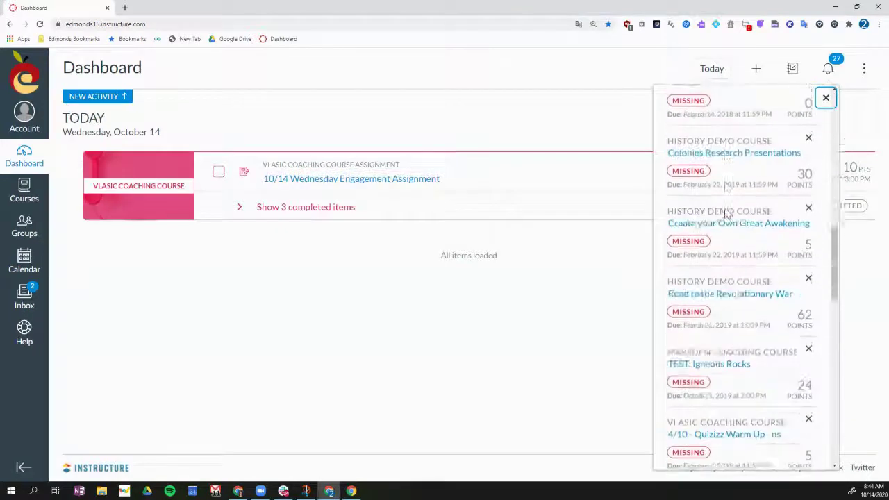
Close the notifications list and switch the dashboard to Recent Activity to look over its announcements, assignment notifications and discussions.
{"action": "scroll", "coordinate": [726, 216], "scroll_direction": "up", "scroll_amount": 10}
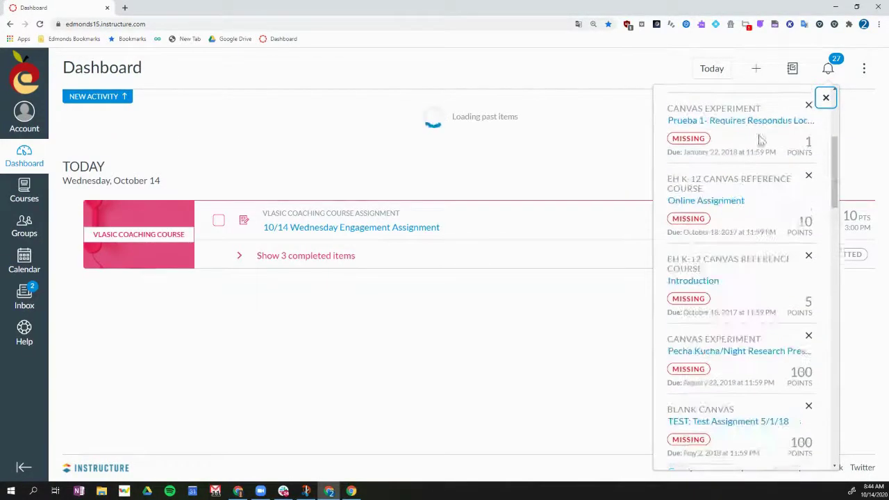
{"action": "left_click", "coordinate": [826, 98]}
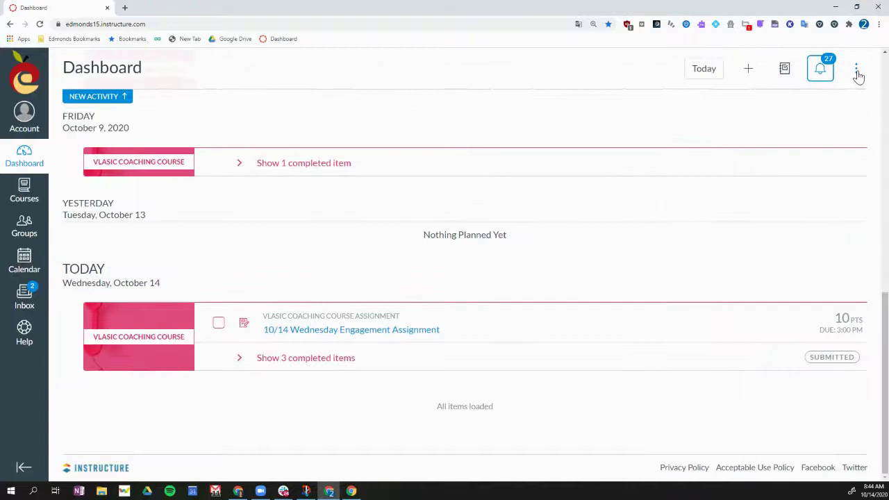
{"action": "left_click", "coordinate": [857, 73]}
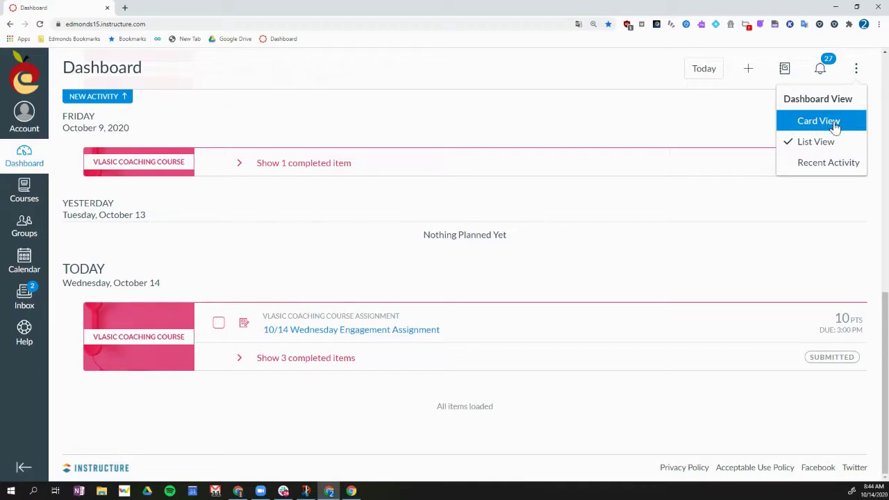
{"action": "left_click", "coordinate": [822, 164]}
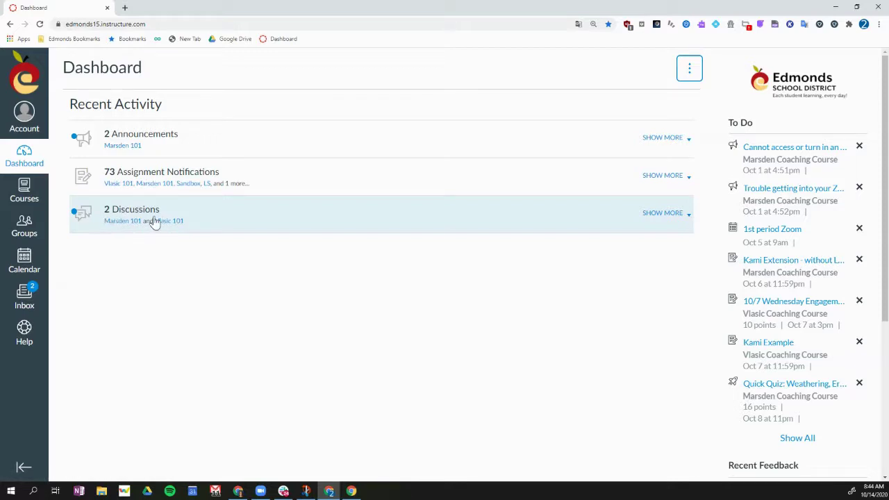
Alternate the dashboard between Card View and List View to compare the layouts, ending in Card View.
{"action": "left_click", "coordinate": [690, 73]}
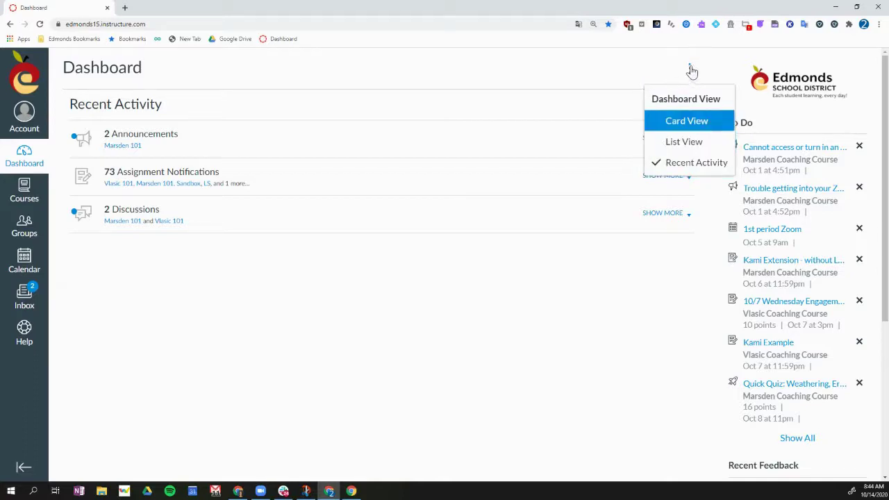
{"action": "left_click", "coordinate": [686, 123]}
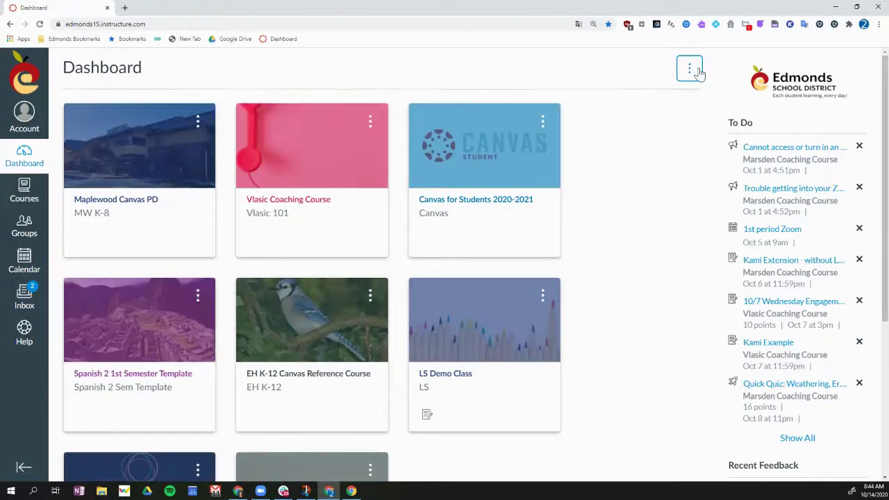
{"action": "left_click", "coordinate": [695, 72]}
{"action": "left_click", "coordinate": [682, 142]}
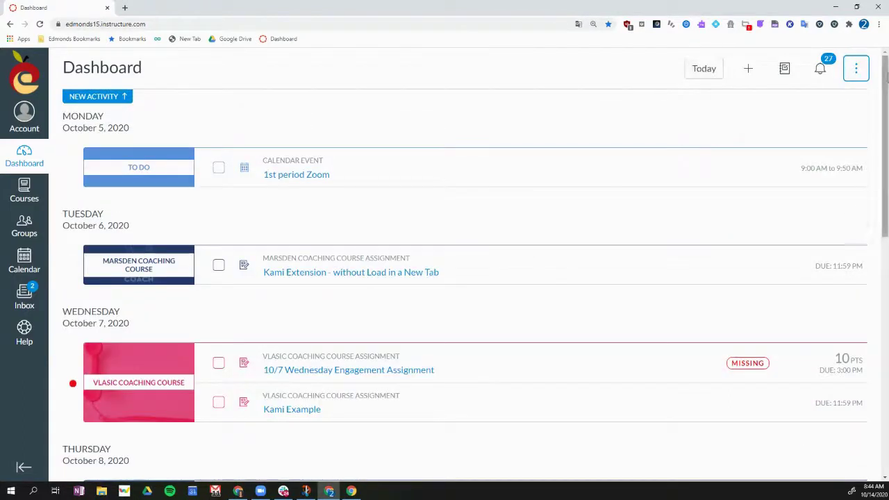
{"action": "left_click", "coordinate": [855, 68]}
{"action": "left_click", "coordinate": [810, 121]}
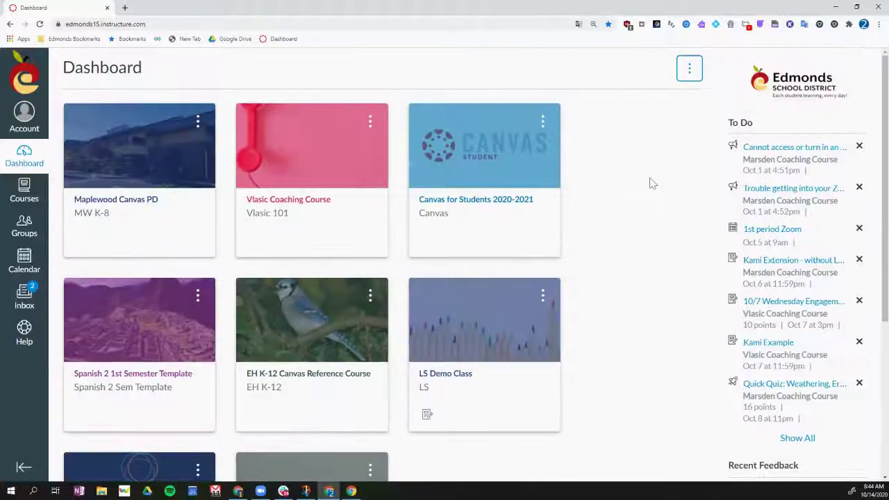